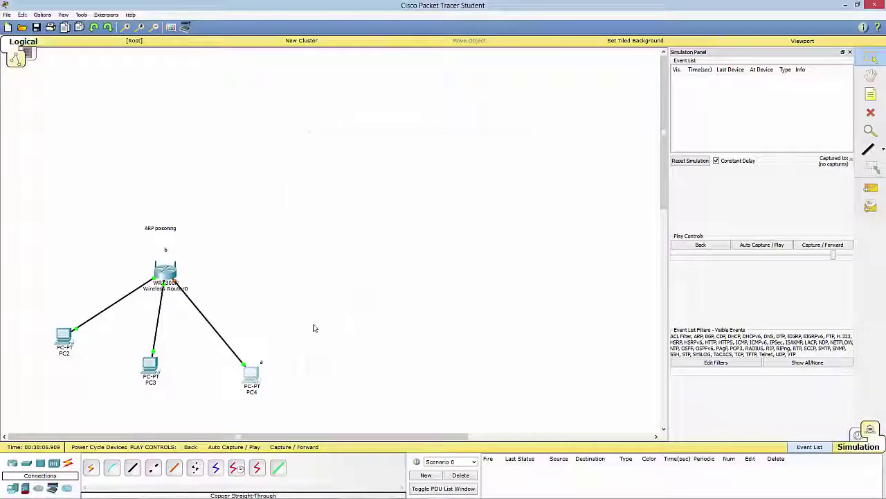
Step: Open the PC4 device window from the ARP poisoning topology in the logical workspace
left_click(253, 377)
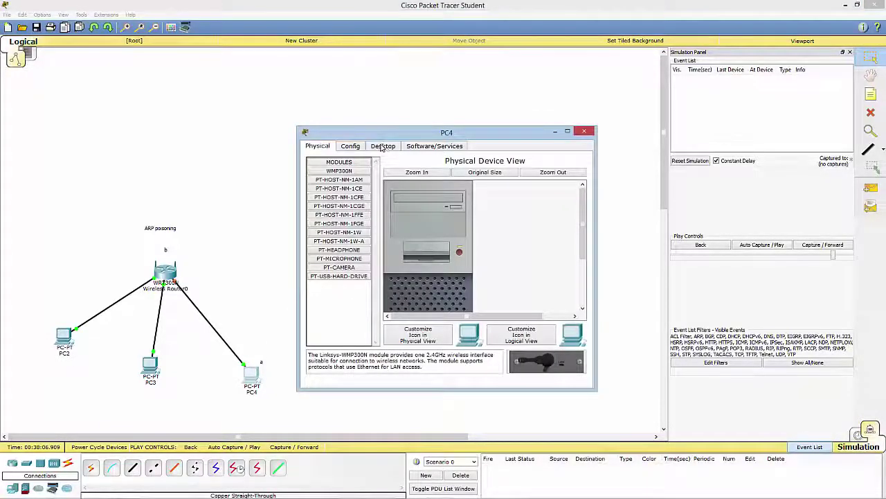
Step: In PC4's Command Prompt, run 'arp -a' to show an empty table, then 'ping 192.168.1.1'
left_click(383, 146)
left_click(448, 190)
left_click(459, 175)
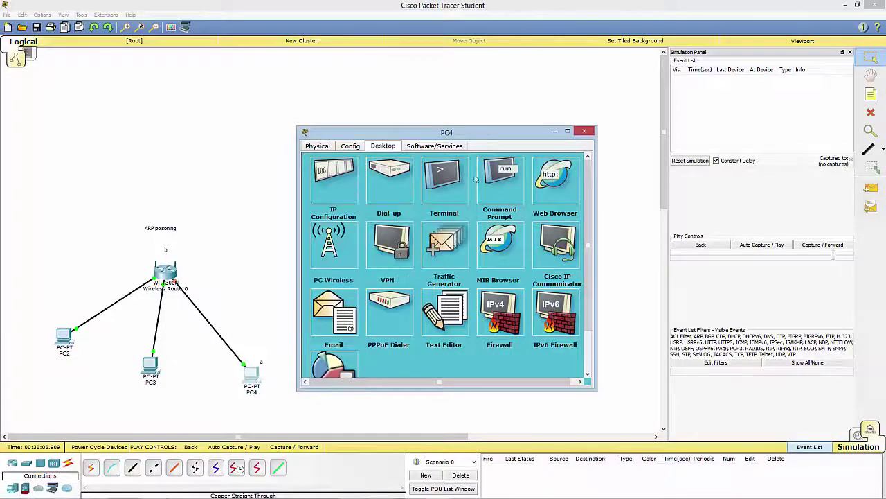
left_click(501, 185)
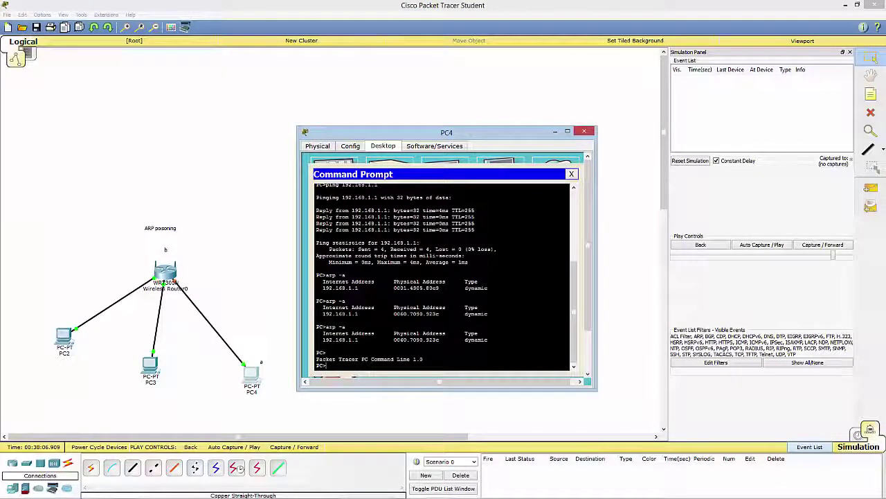
type("arp -a")
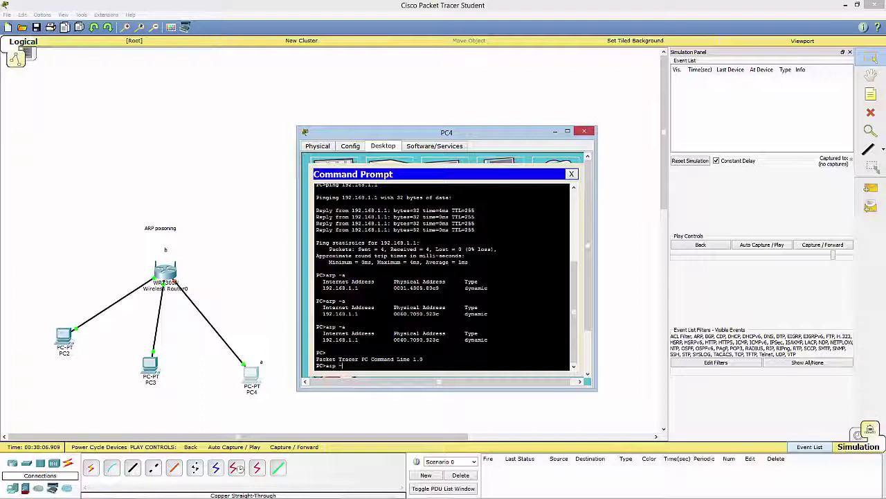
key("Return")
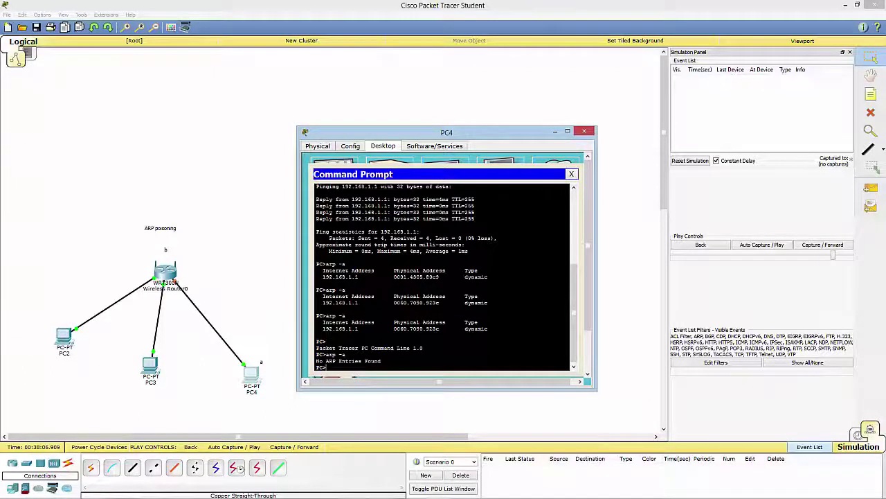
type("ping")
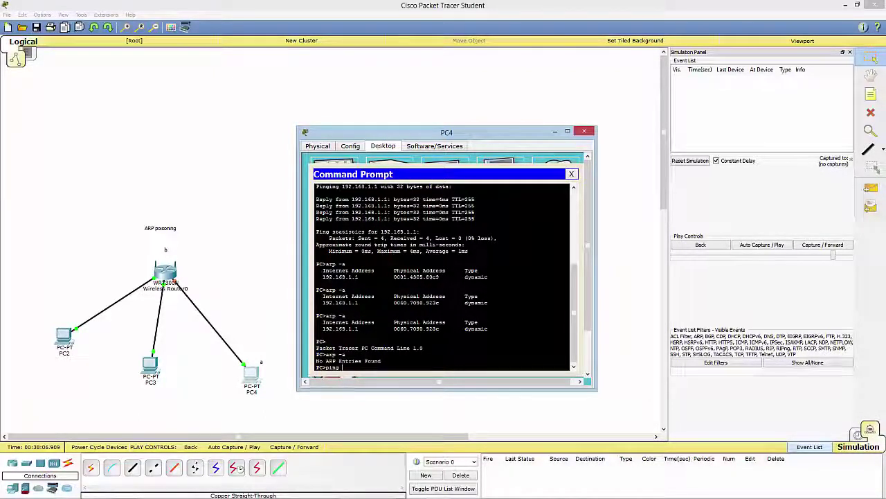
type(" 192.168")
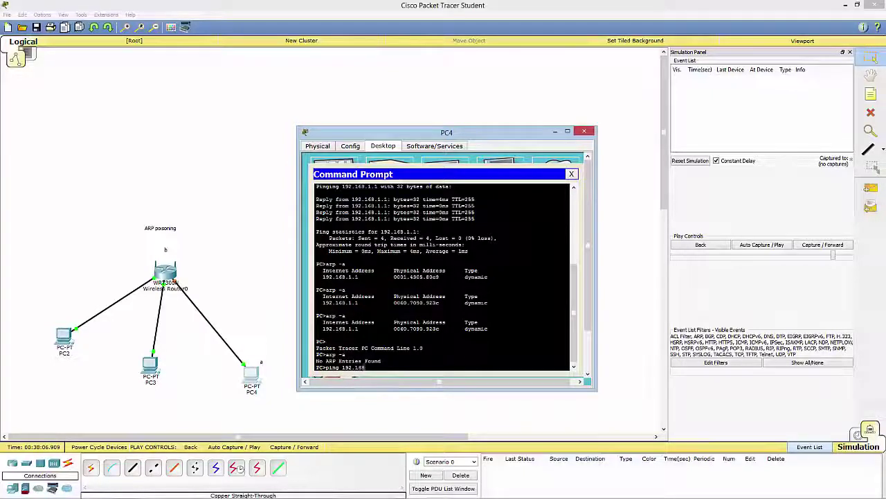
type(".1.1")
key("Return")
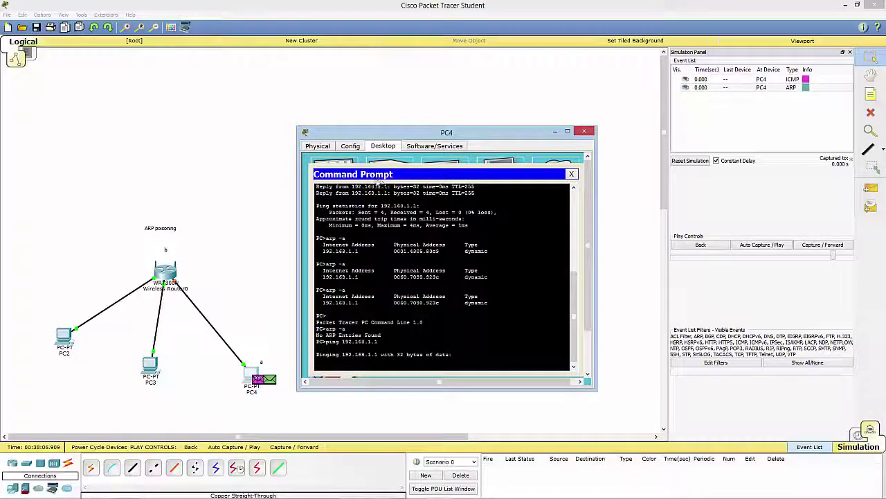
Step: Check PC4's IP Configuration settings and return to its command prompt output
left_click(351, 146)
left_click(384, 148)
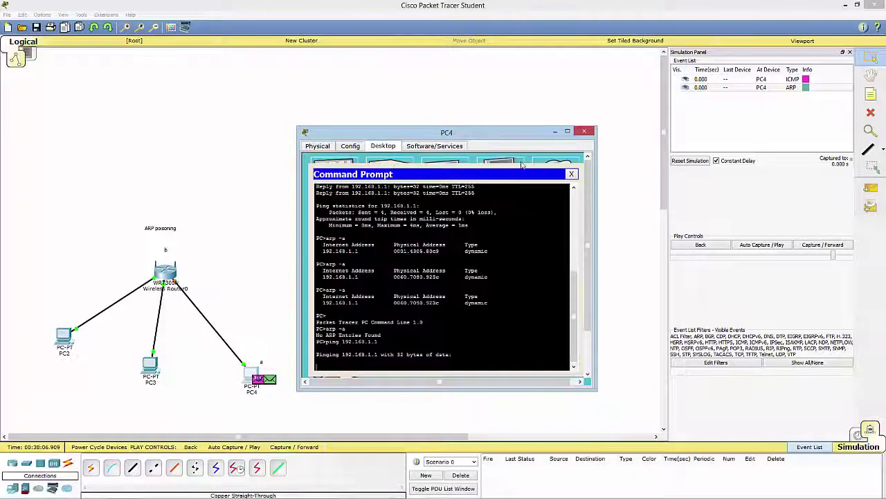
left_click(569, 173)
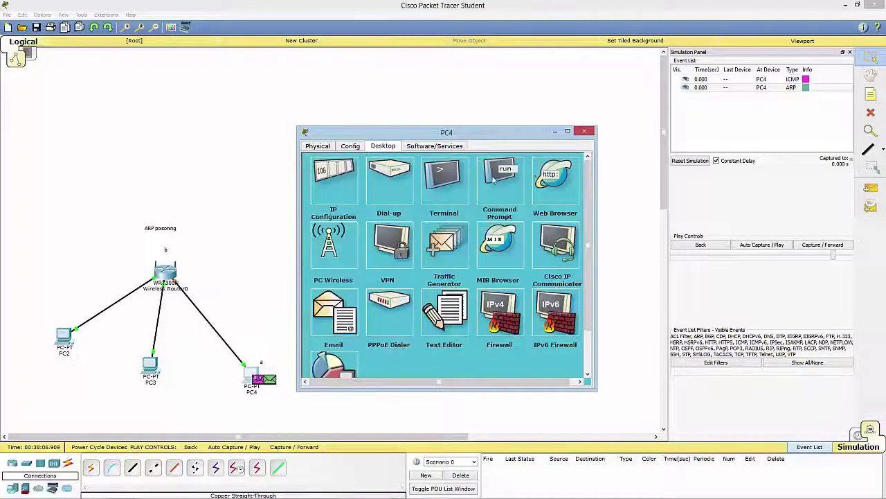
left_click(353, 188)
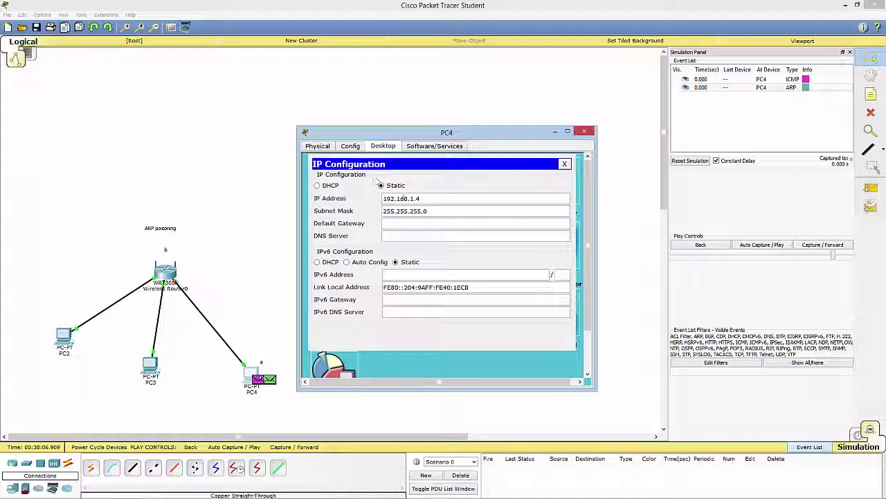
left_click(564, 163)
left_click(495, 199)
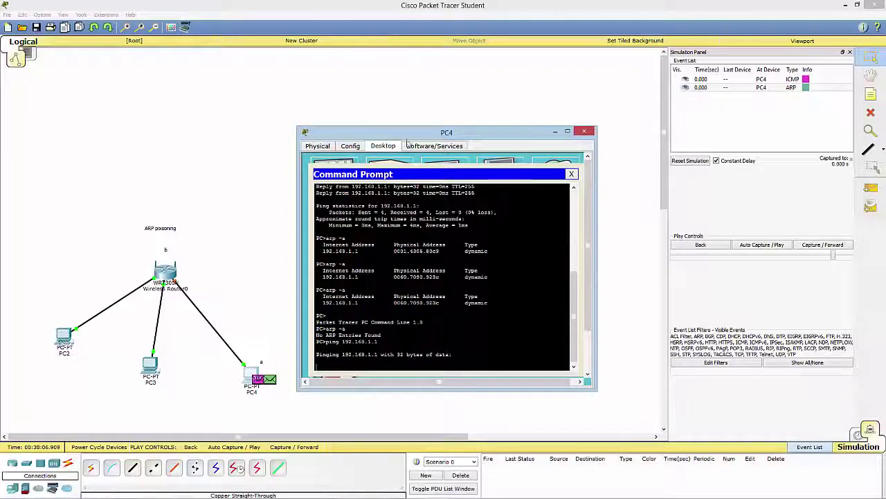
Step: Check PC2's IP Configuration settings and close PC2's window
left_click(70, 340)
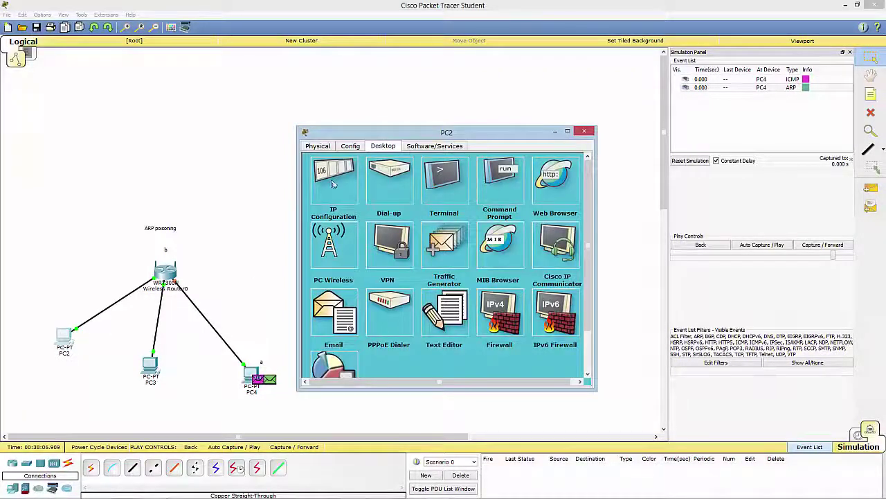
left_click(338, 183)
left_click(564, 165)
left_click(585, 131)
Step: Close PC4's device window and advance the simulation one step
mouse_move(440, 493)
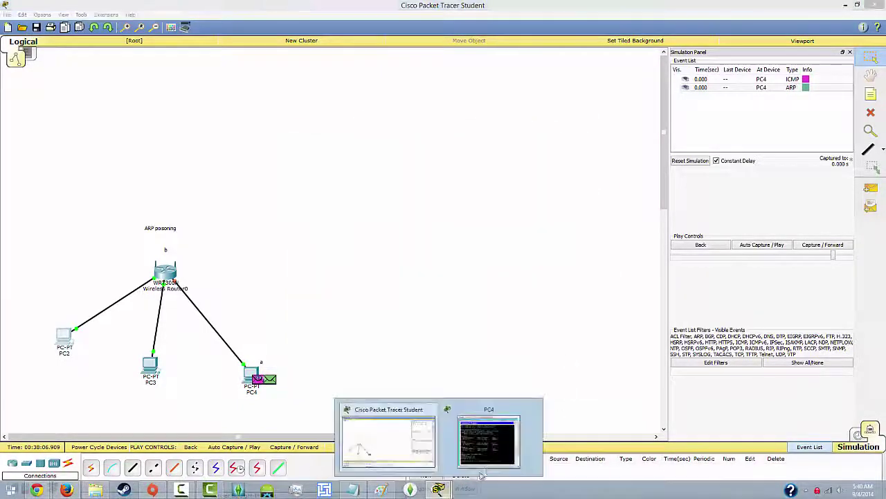
left_click(499, 438)
left_click(585, 130)
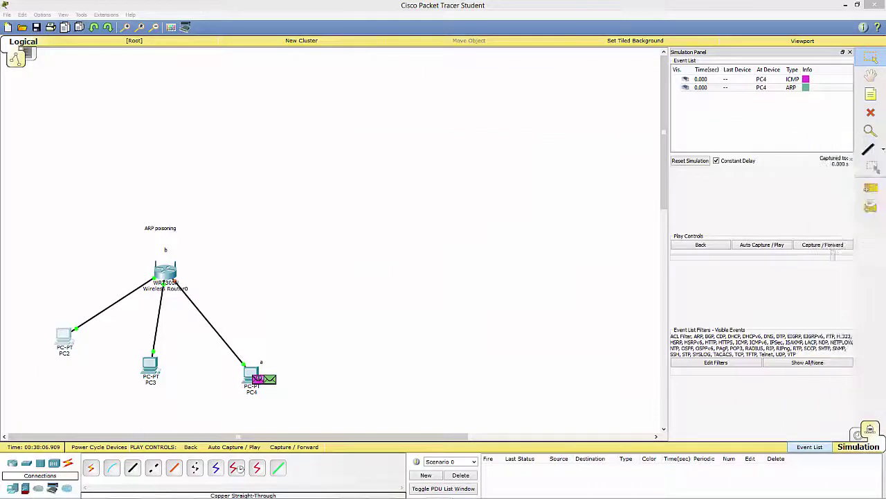
left_click(837, 247)
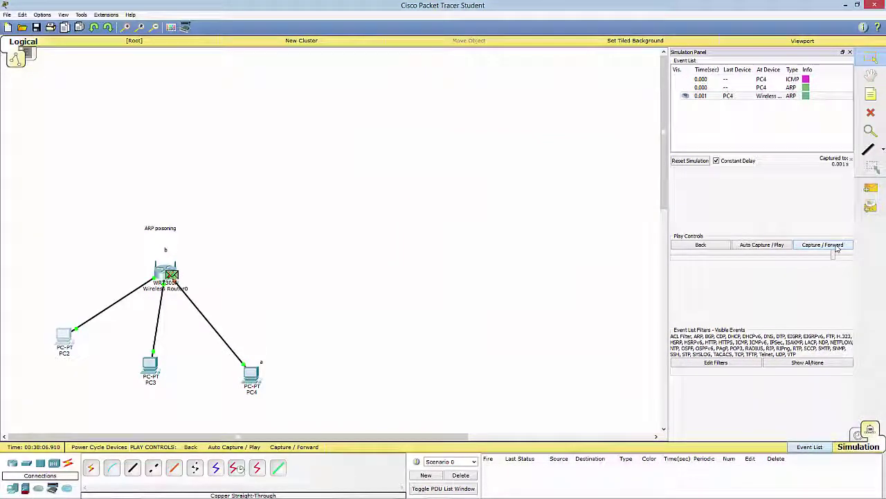
Step: Step the simulation forward twice more, then reset it to clear all captured events
left_click(837, 246)
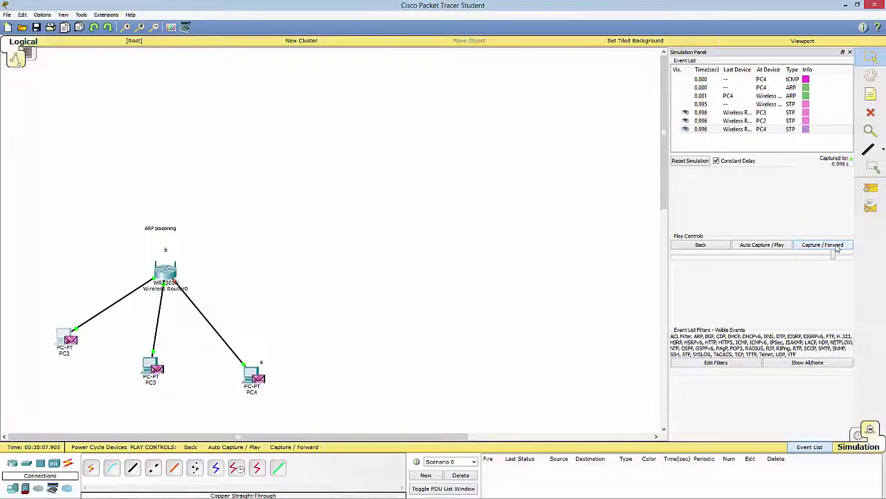
left_click(837, 247)
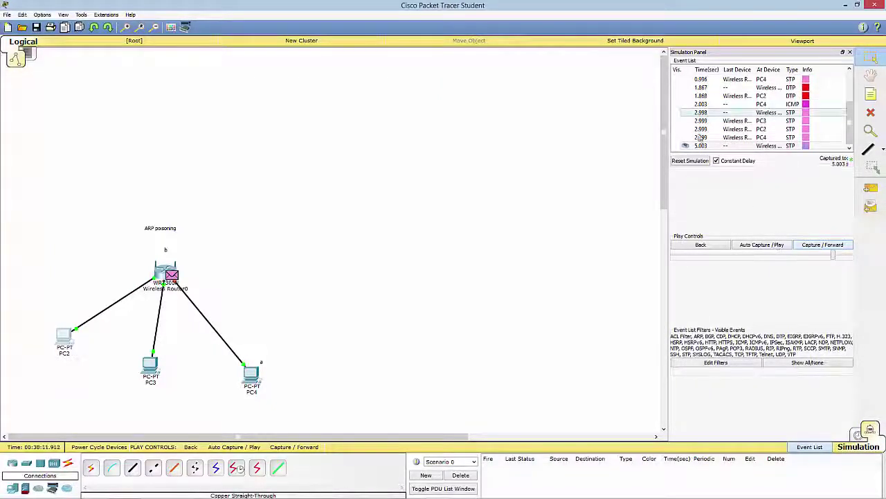
left_click(696, 160)
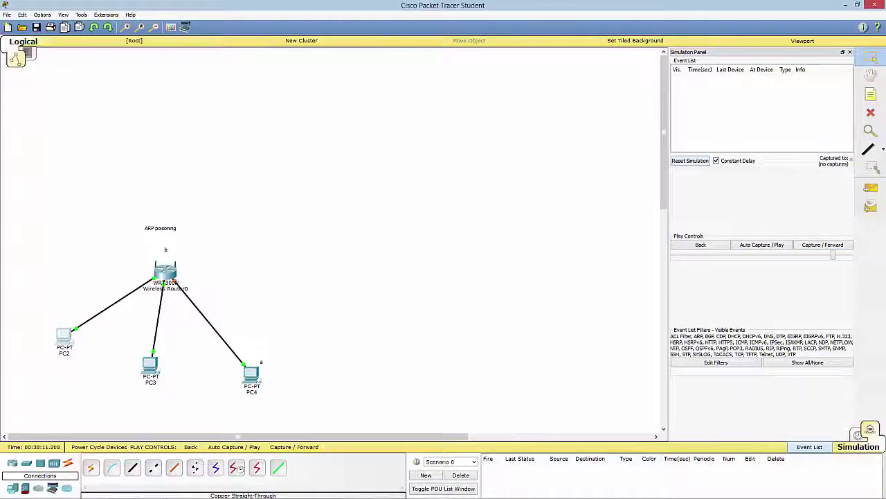
Step: Reopen PC4's window to review the timed-out ping, viewing its Physical and Desktop tabs
left_click(251, 374)
left_click_drag(542, 153, 519, 149)
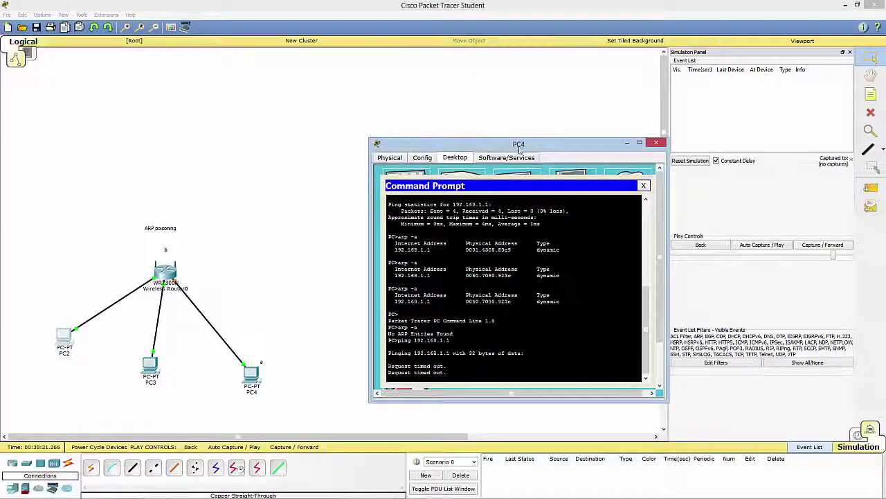
left_click(657, 142)
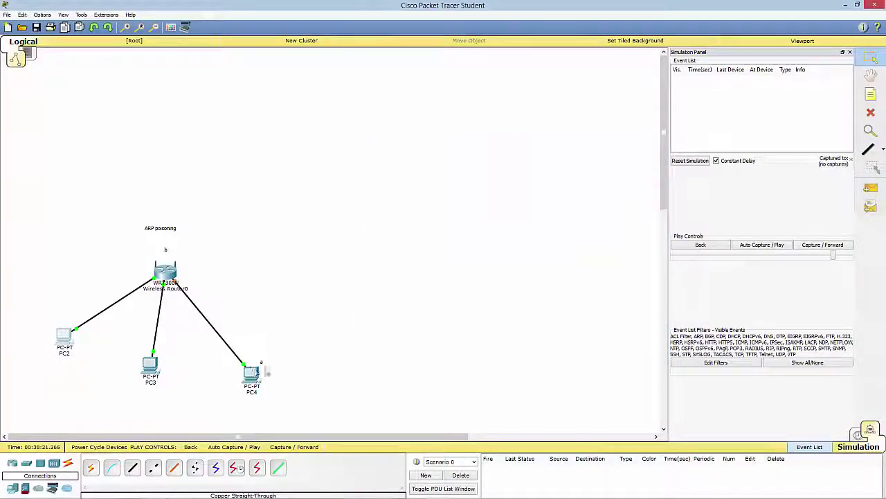
left_click(251, 373)
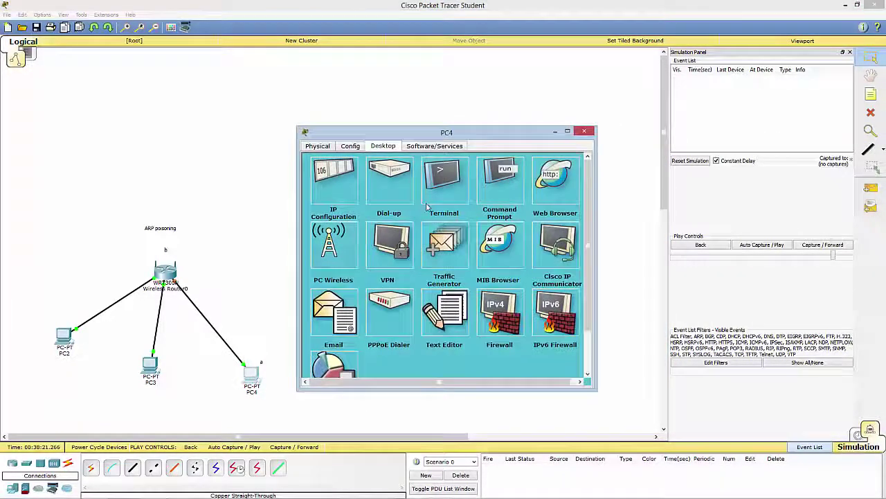
left_click(323, 148)
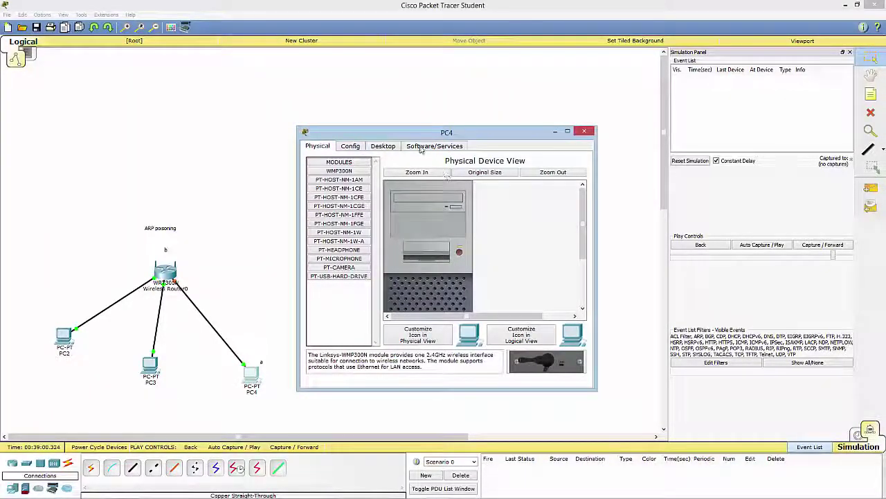
left_click(387, 147)
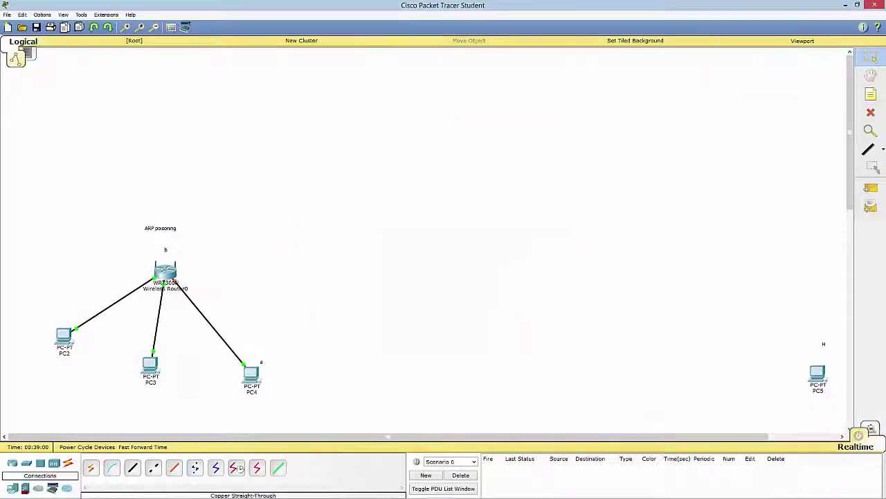
Step: Ping gateway 192.168.1.1 from PC4's Command Prompt
mouse_move(439, 489)
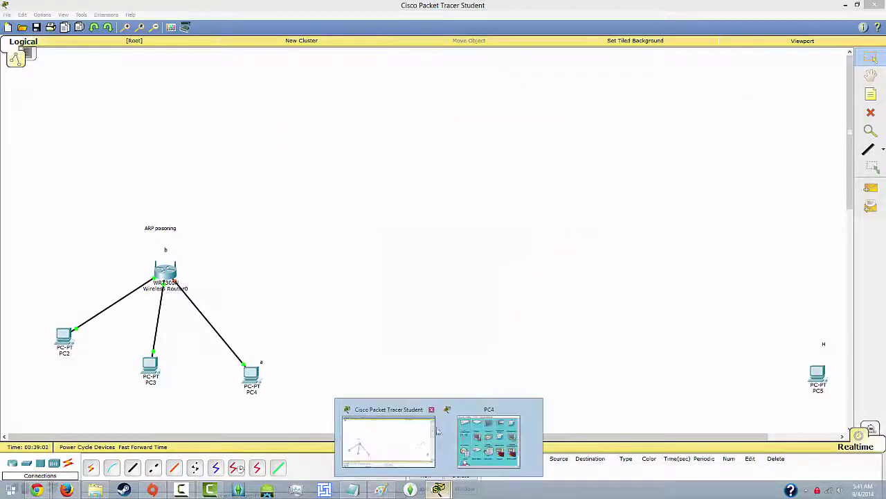
left_click(499, 436)
left_click(496, 189)
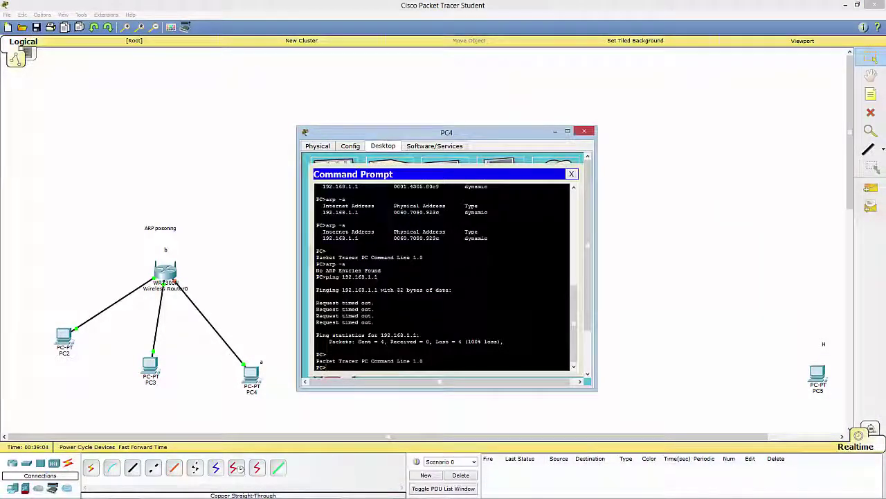
type("ping")
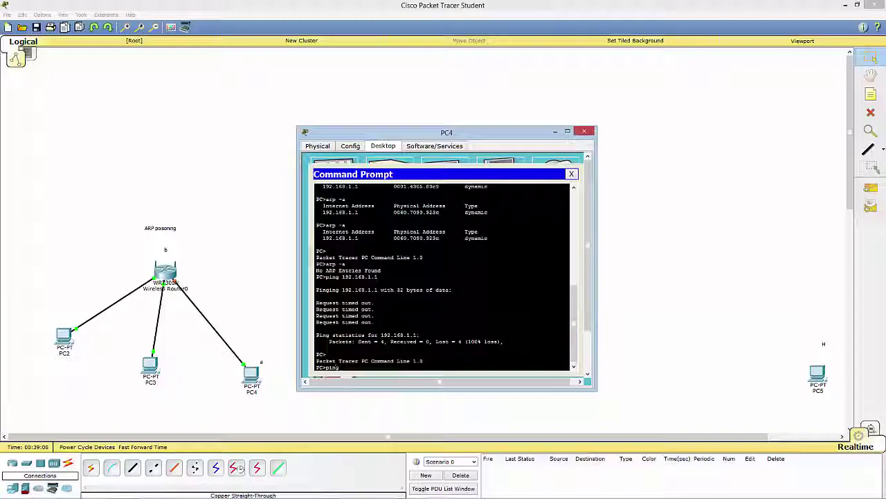
type(" 192.168.")
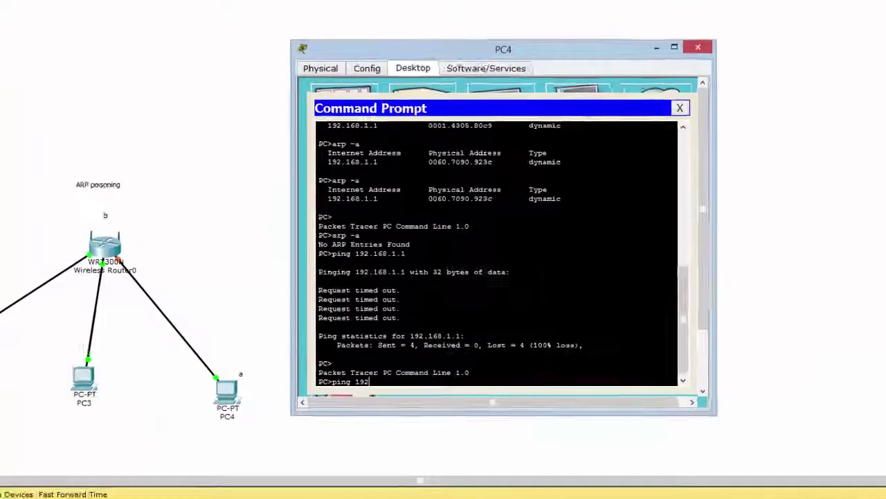
type("1.1")
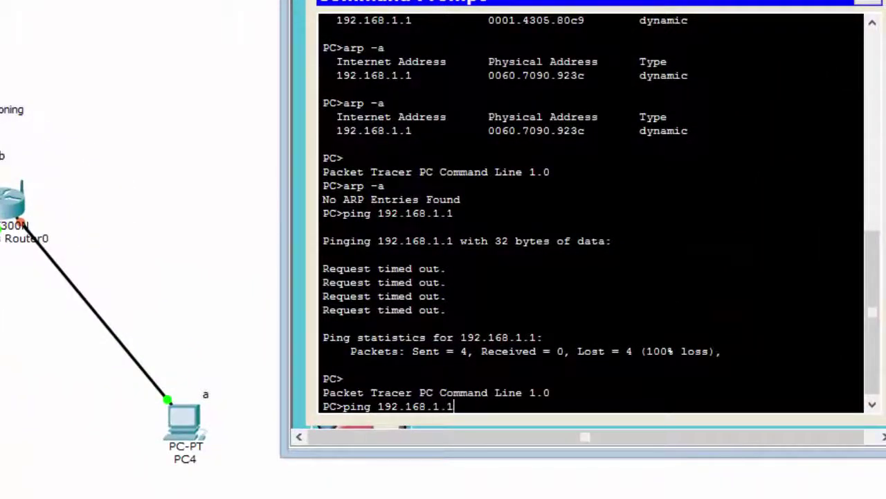
key("Return")
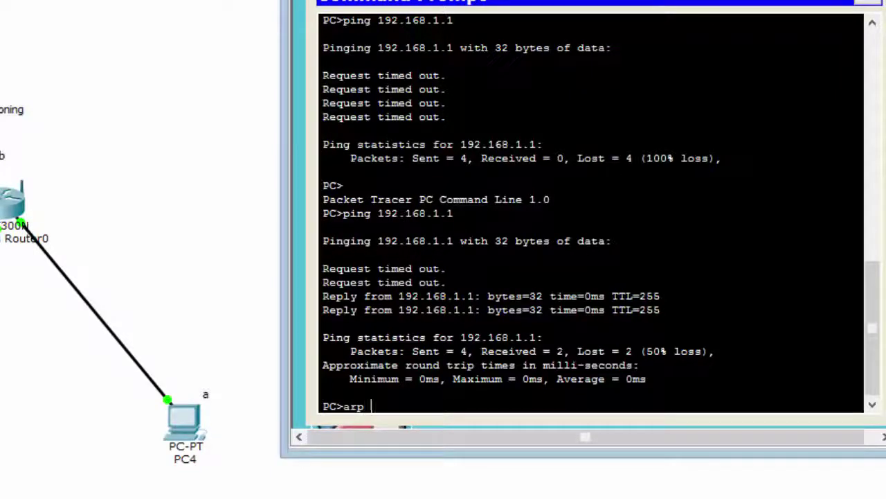
Step: List PC4's ARP table showing 0001.4305.80c9, check its IP settings, and close PC4's window
type("a")
key("Return")
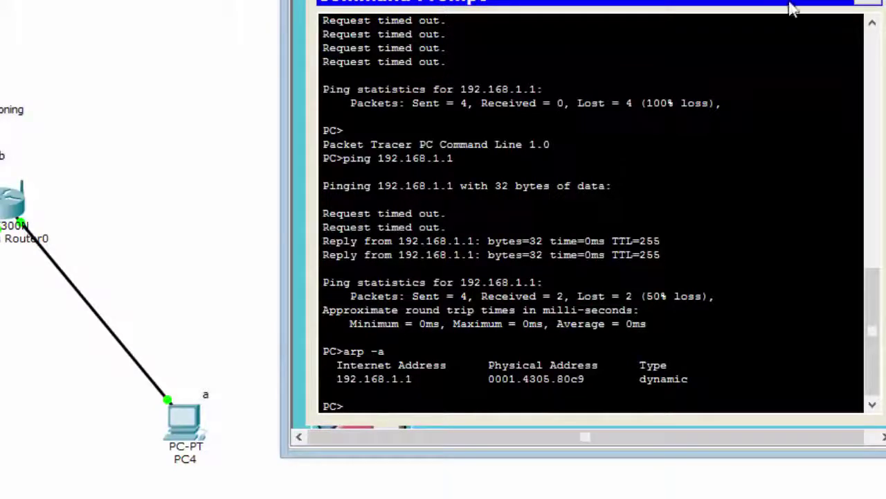
left_click(870, 4)
left_click(400, 3)
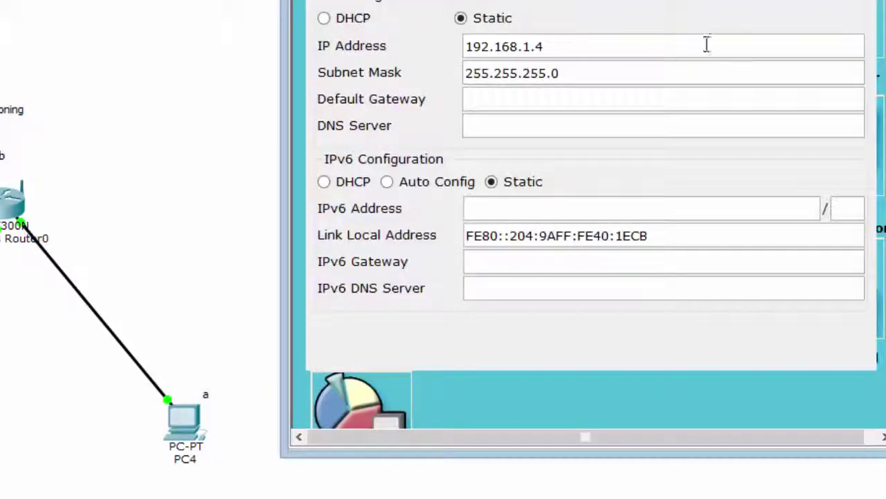
left_click(870, 4)
left_click(735, 29)
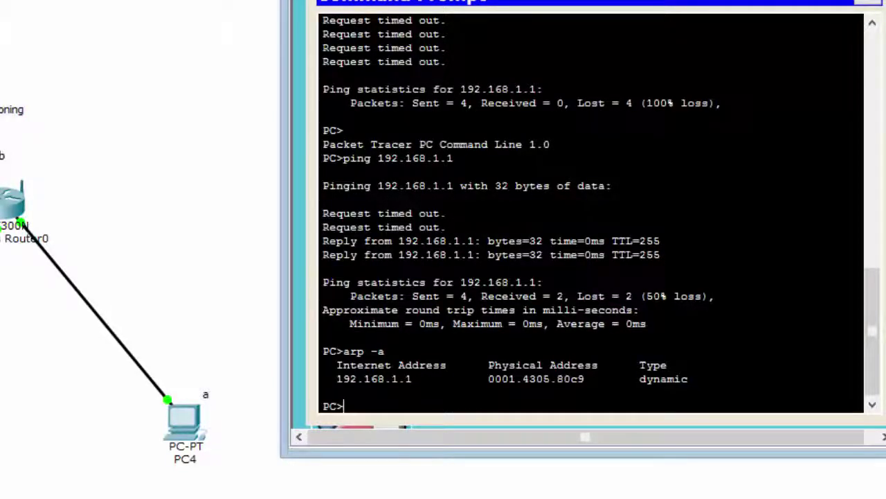
left_click(869, 2)
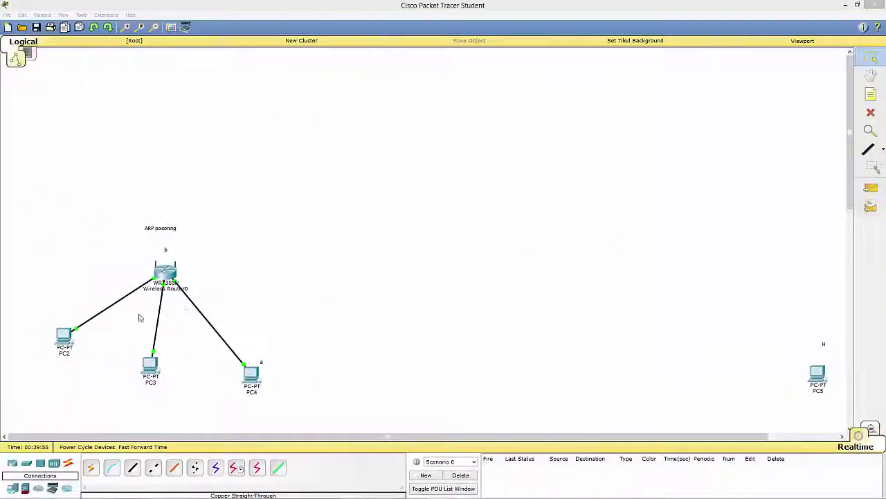
Step: Change PC2's IP address to 192.168.1.1 and open PC2's Command Prompt
left_click(63, 335)
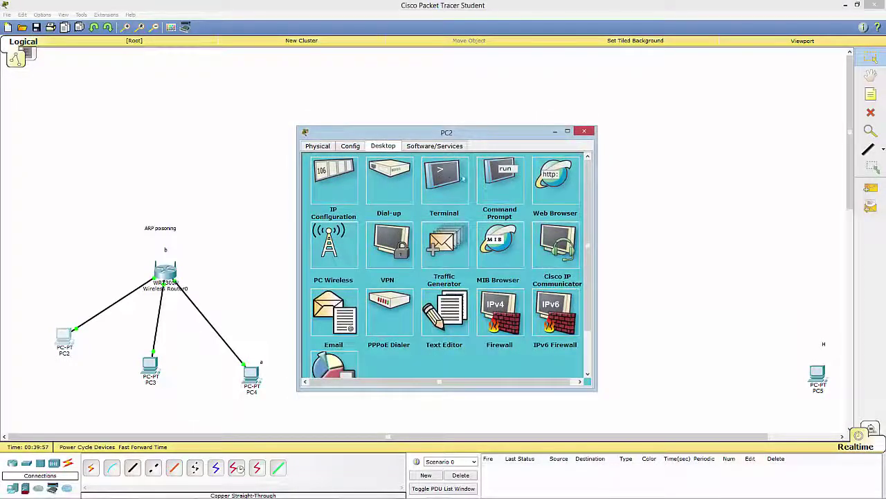
left_click(341, 174)
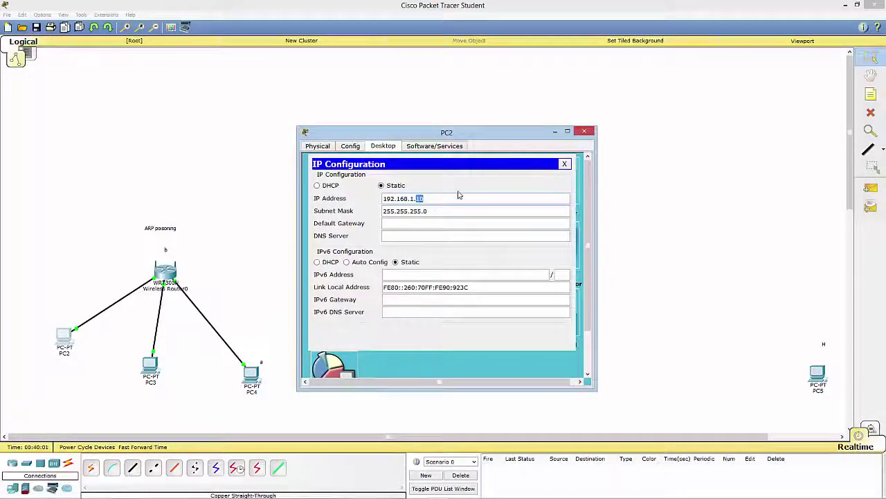
type("1")
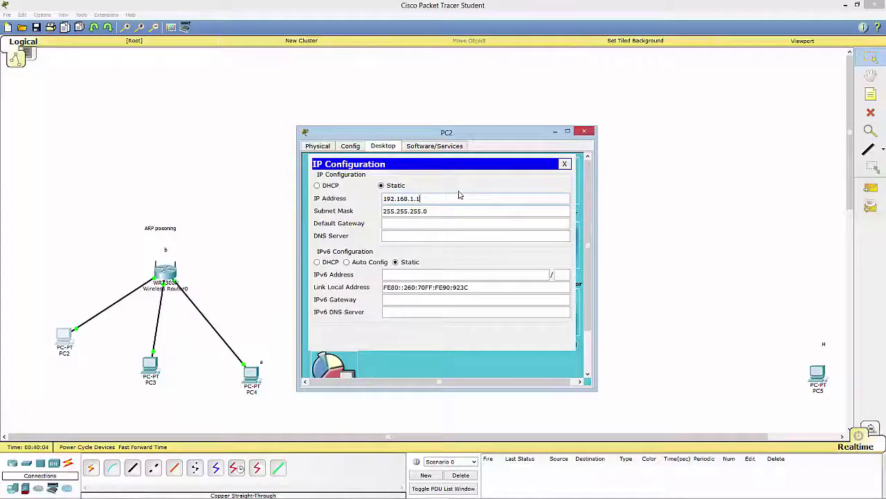
left_click(564, 165)
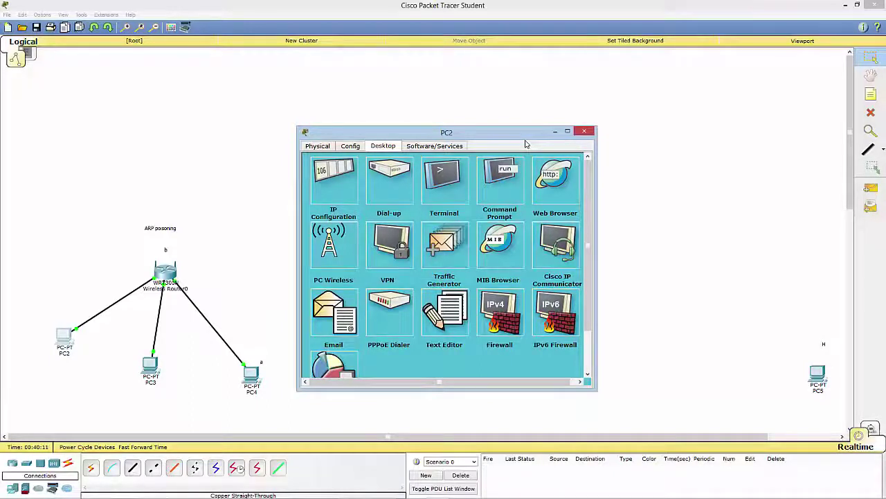
left_click(500, 177)
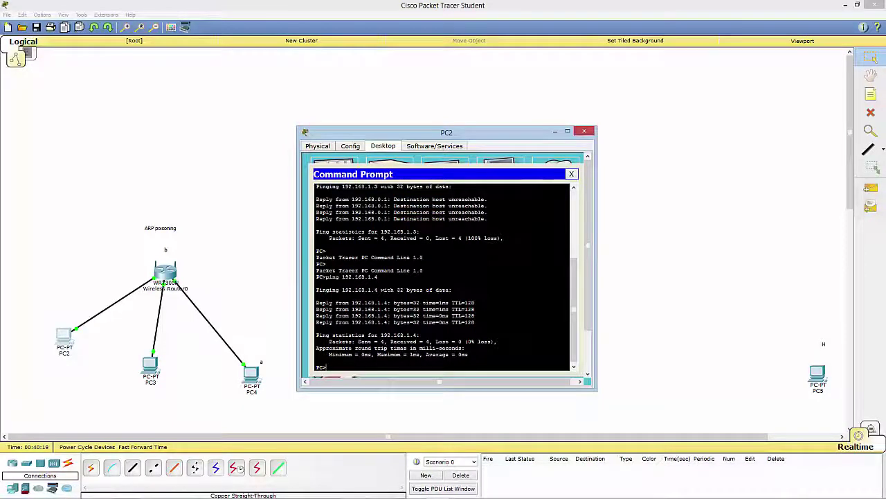
Step: Ping 192.168.1.4 from PC2, run arp -a showing 0004.9a40.1ecb, then close the window
type("pi")
type("ng")
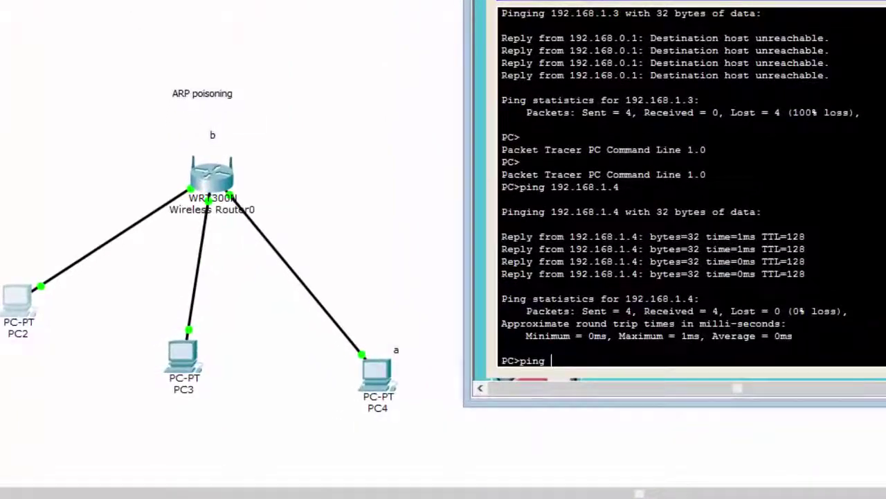
type(" 192.168.1.4")
key("Return")
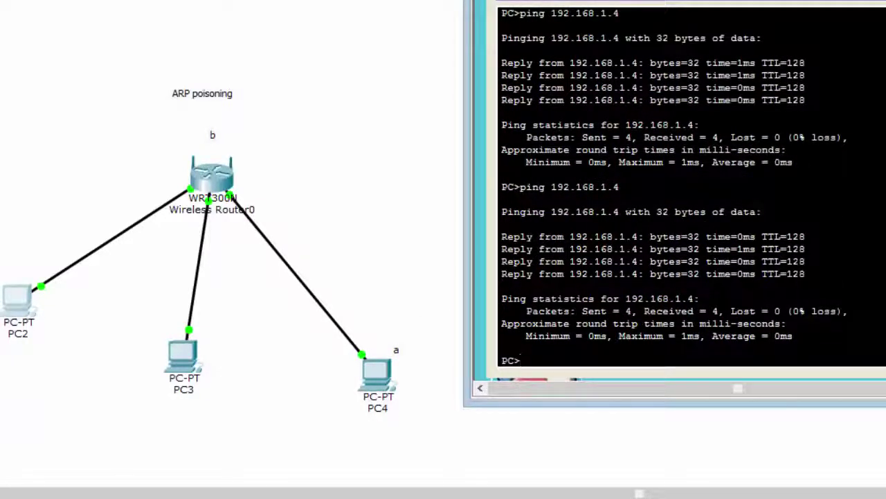
type("arp")
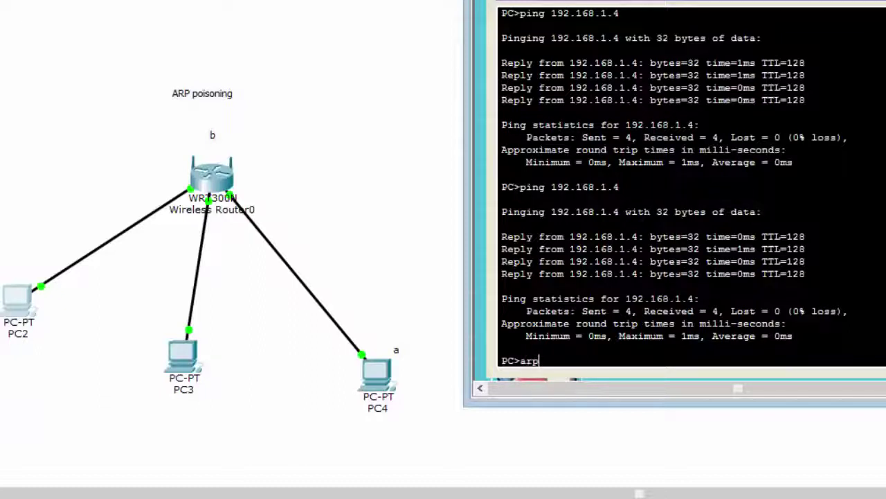
type(" -")
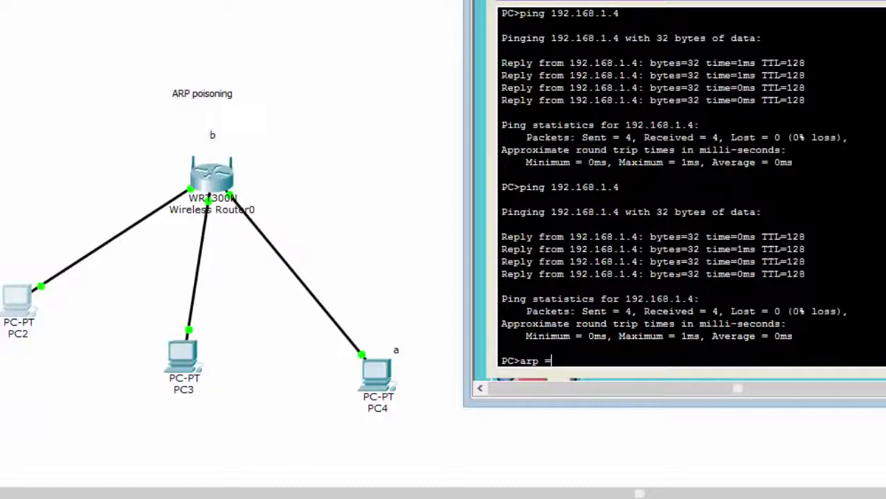
key("Return")
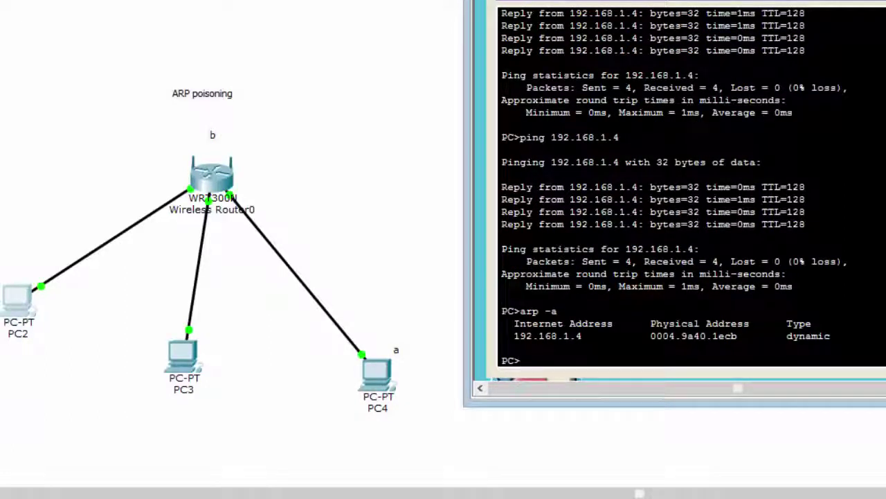
key("alt+F4")
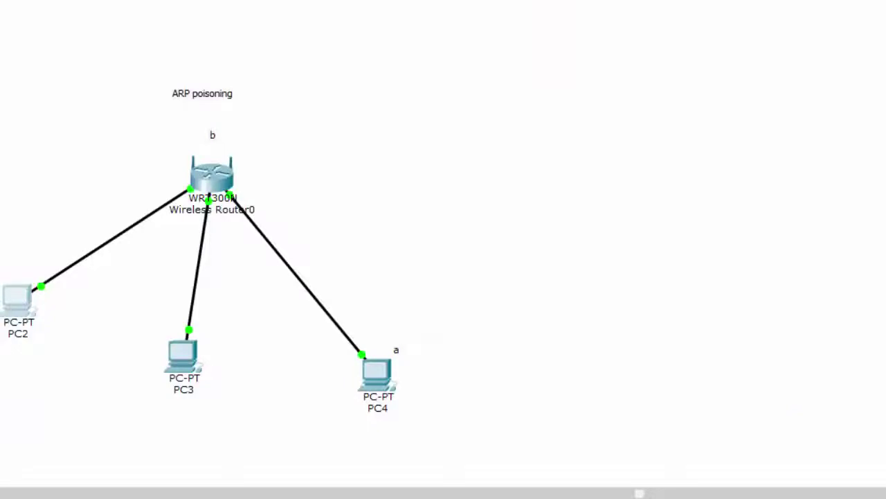
Step: Run arp -a on PC4, showing 192.168.1.1 mapped to 0060.7090.923c, then inspect PC2's GigabitEthernet0 settings
type("ar")
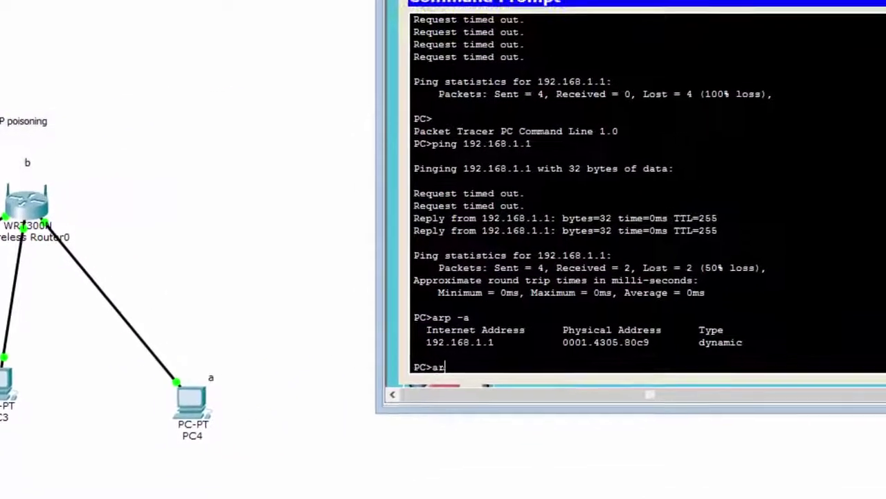
type("p -")
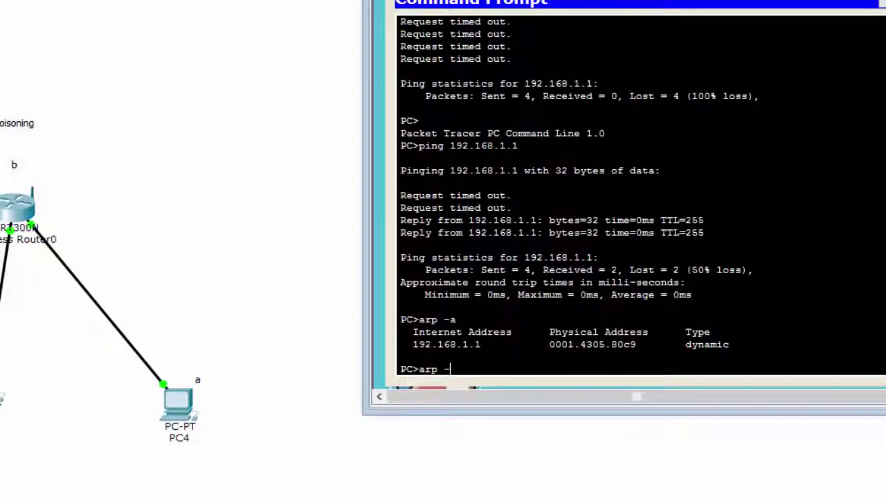
type("a")
key("Return")
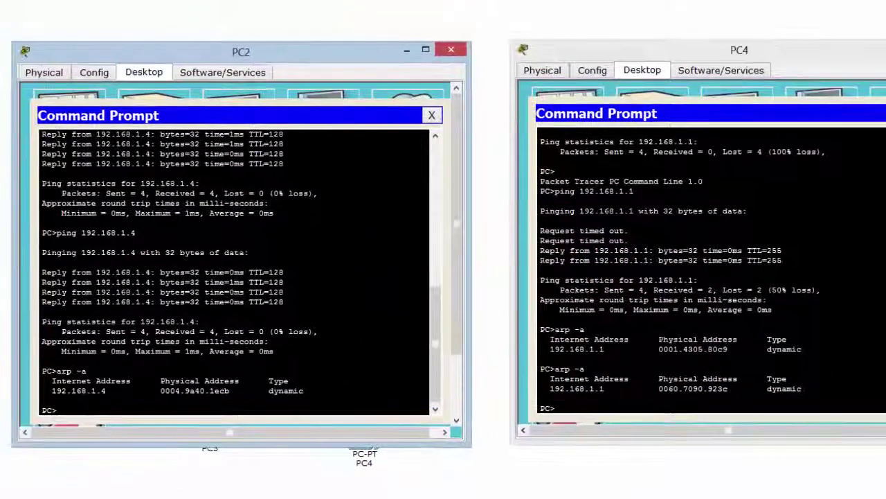
left_click(45, 72)
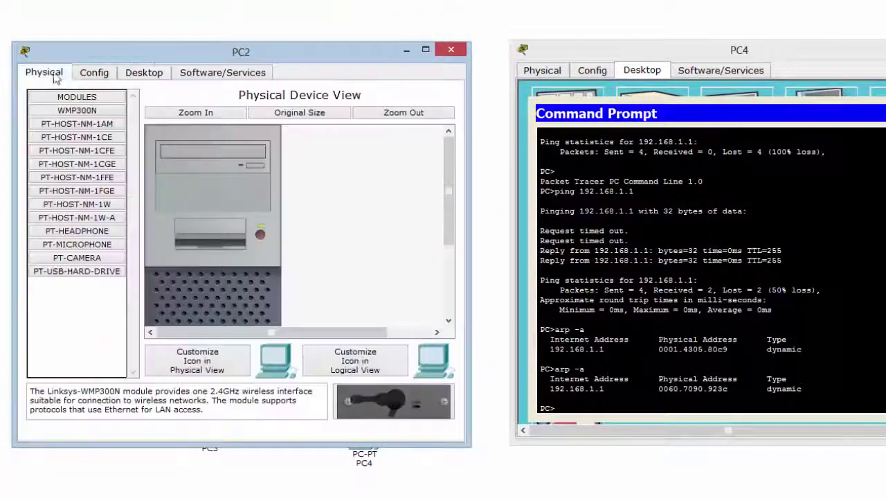
left_click(92, 73)
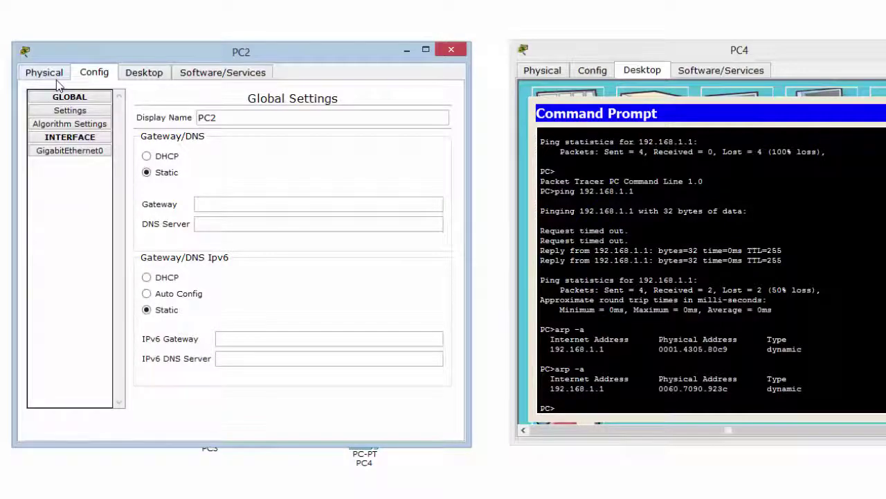
left_click(85, 152)
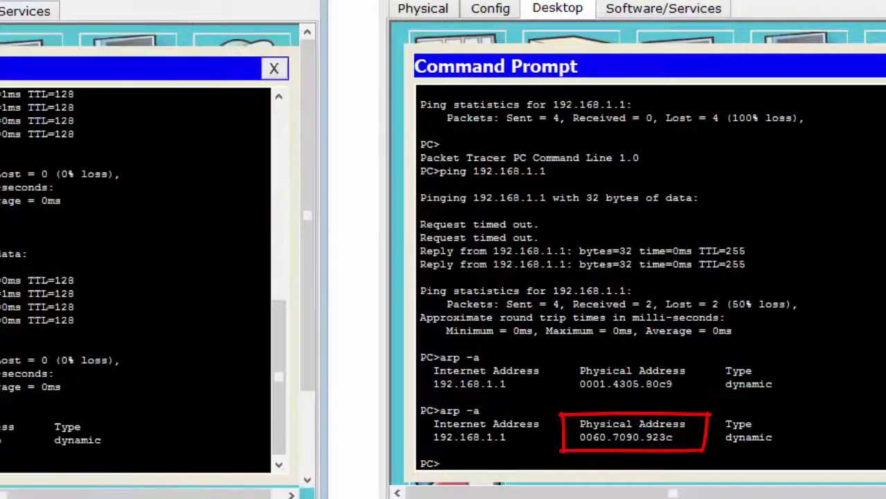
left_click(279, 70)
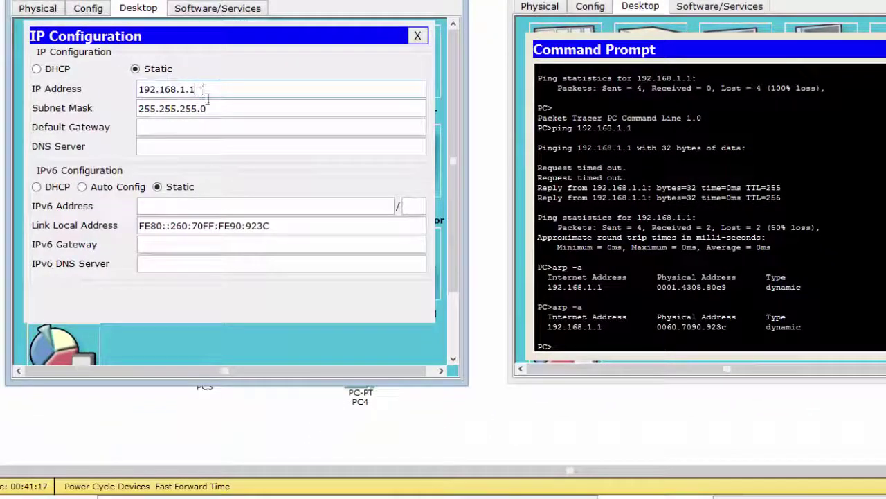
Step: Close the IP Configuration dialog and PC windows, then switch to simulation mode with Shift+S
left_click(417, 35)
key("alt+F4")
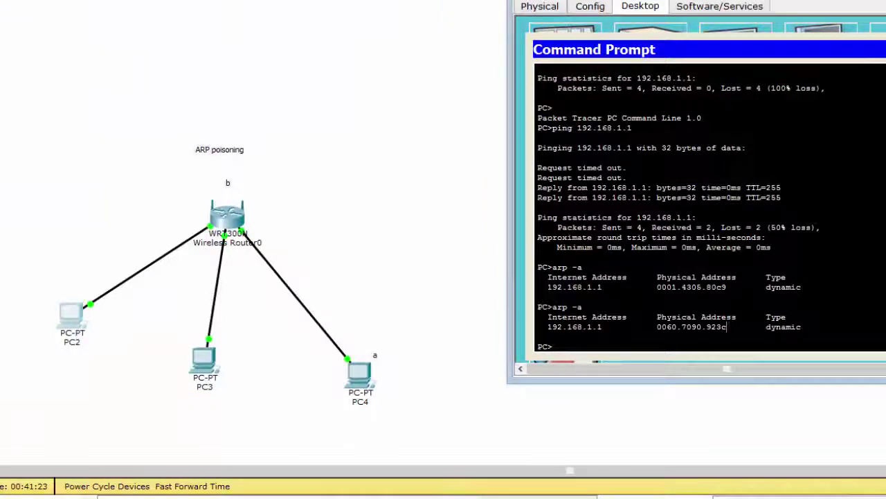
key("alt+F4")
key("shift+s")
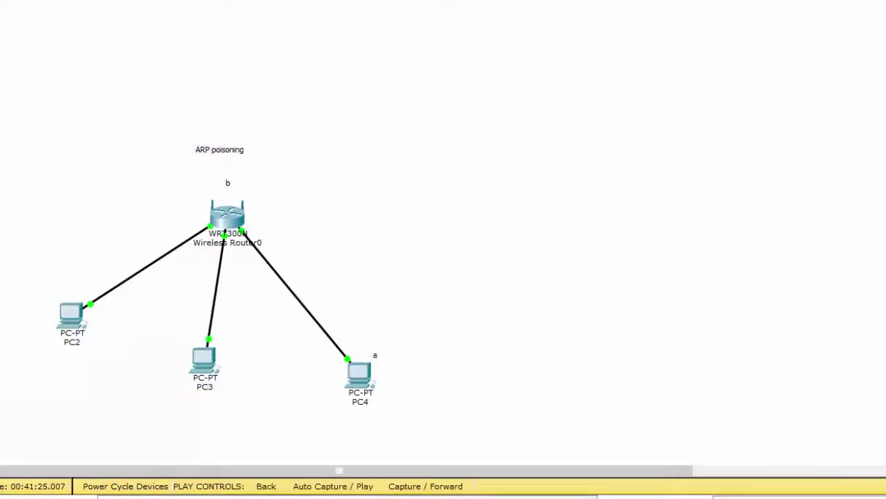
Step: Run ping 192.168.1.1 from PC4's Command Prompt in simulation mode
mouse_move(651, 495)
left_click(721, 450)
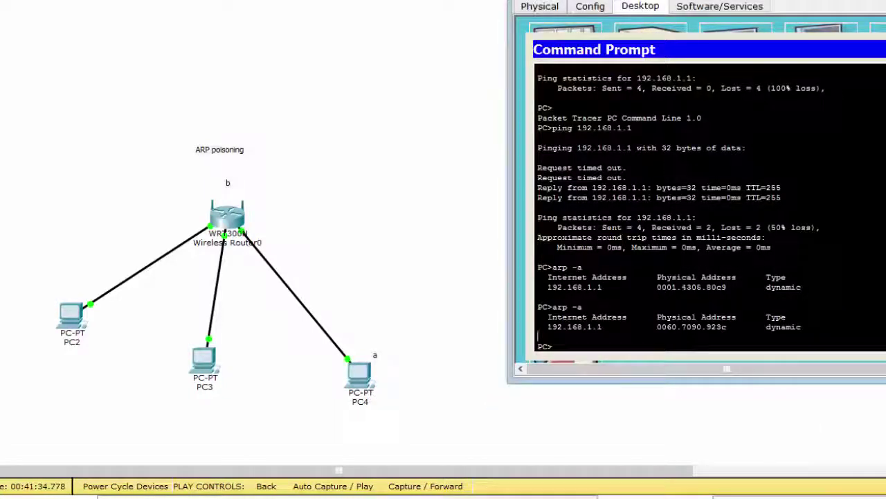
type("ping 192.168.1.1")
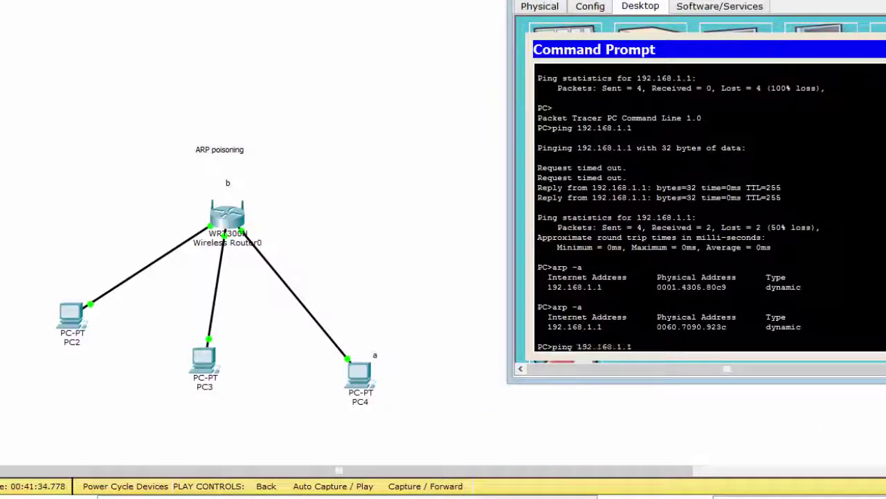
key("Return")
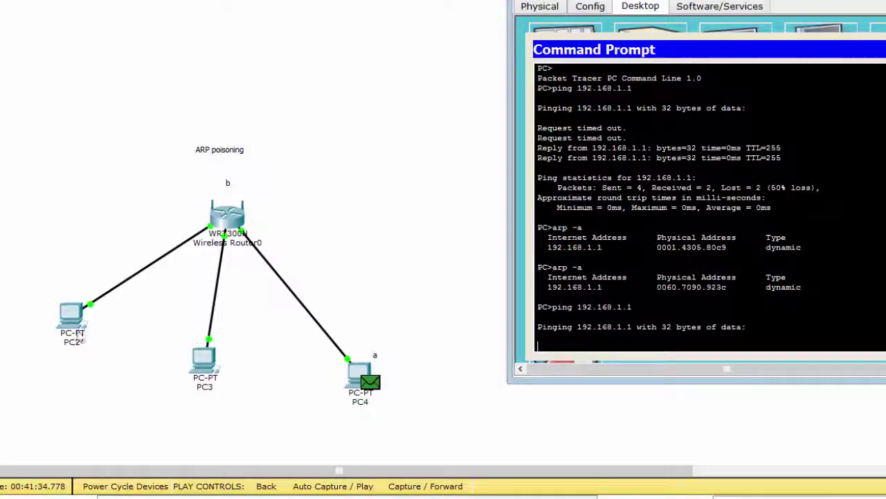
Step: Drag PC2 between the router and PC4, then view the PDU details at PC2
left_click(82, 324)
left_click_drag(82, 325, 359, 296)
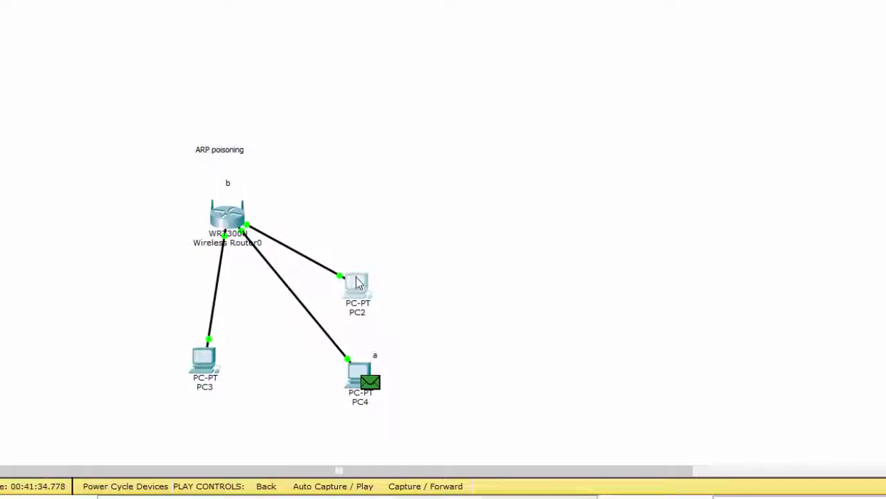
left_click_drag(359, 290, 322, 330)
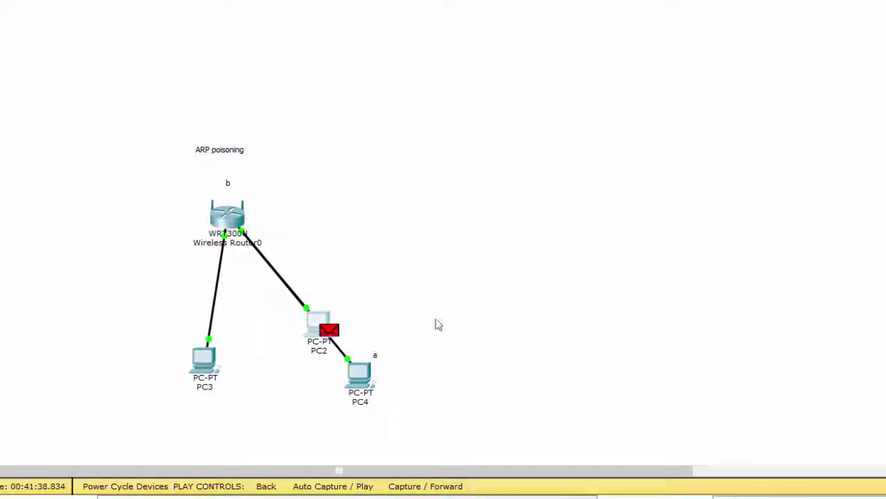
left_click(329, 331)
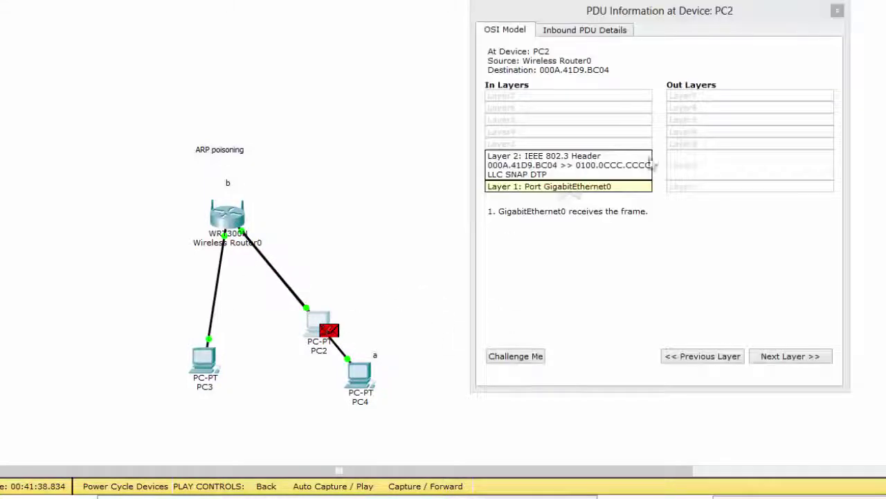
left_click(585, 29)
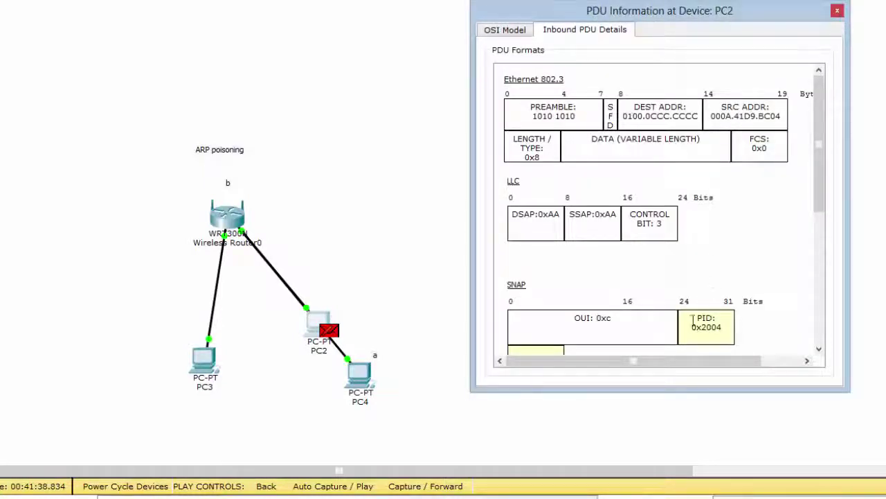
scroll(692, 319, "down", 3)
scroll(692, 318, "down", 3)
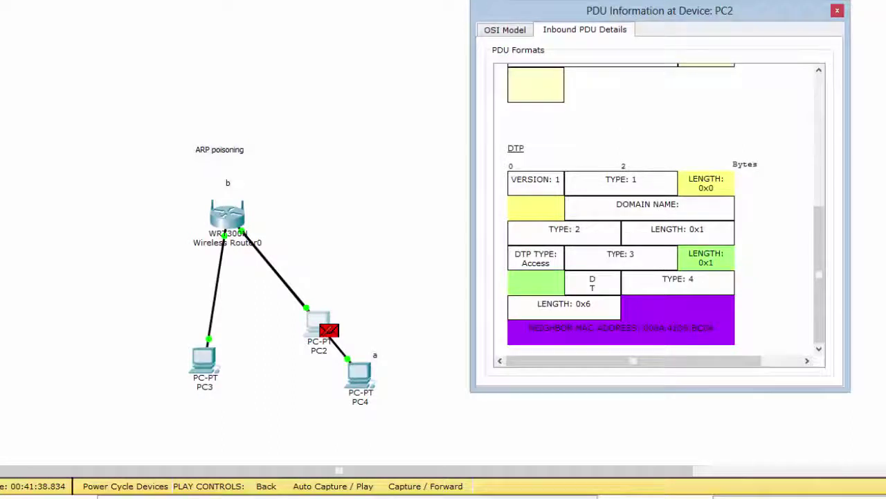
scroll(608, 314, "up", 6)
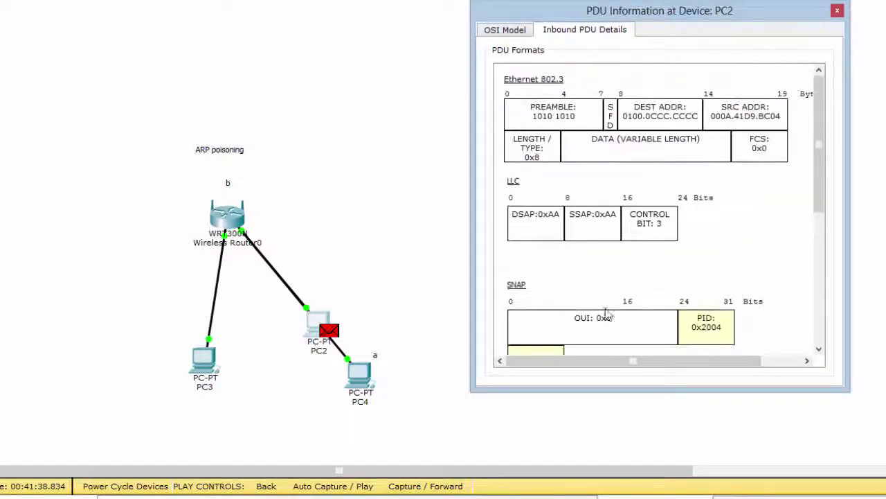
left_click(837, 12)
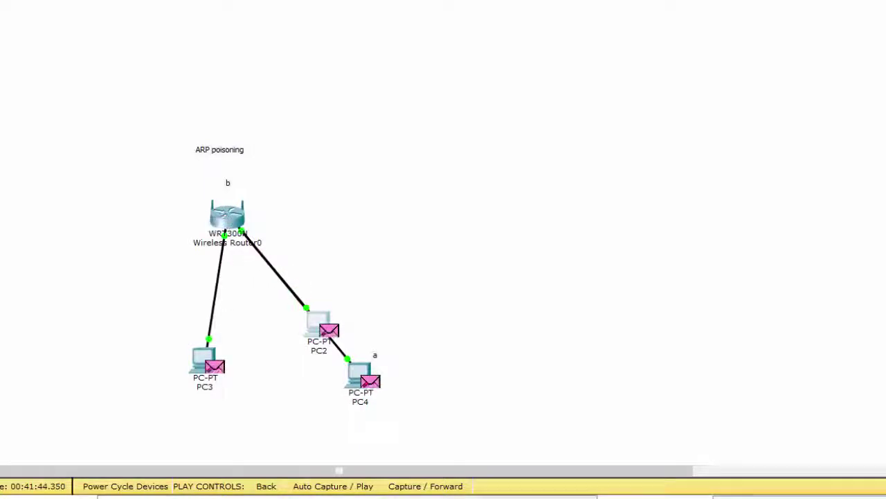
key("shift+r")
Step: Show PC4's ARP table with arp -a, confirming 192.168.1.1 maps to 0060.7090.923c
key("alt+Tab")
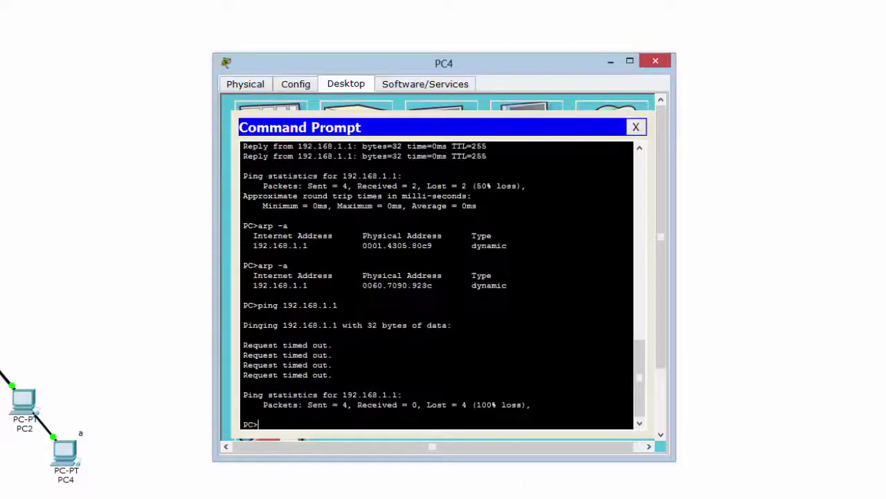
type("arp -a")
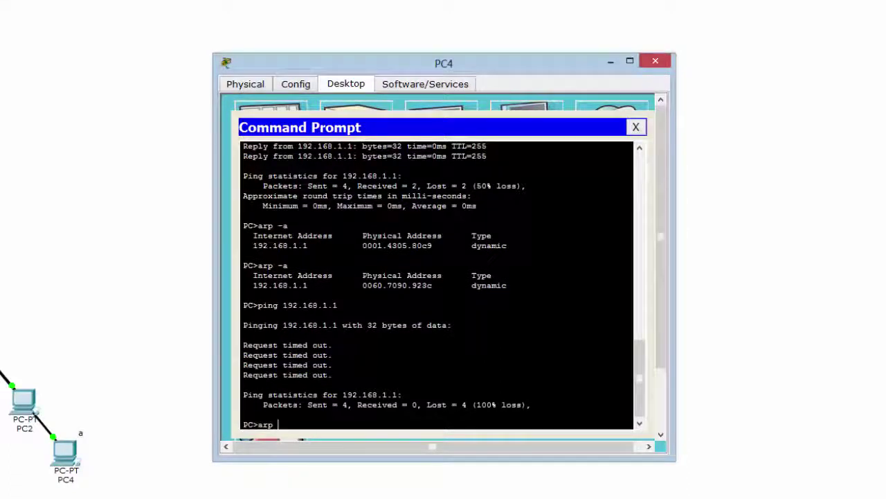
key("Return")
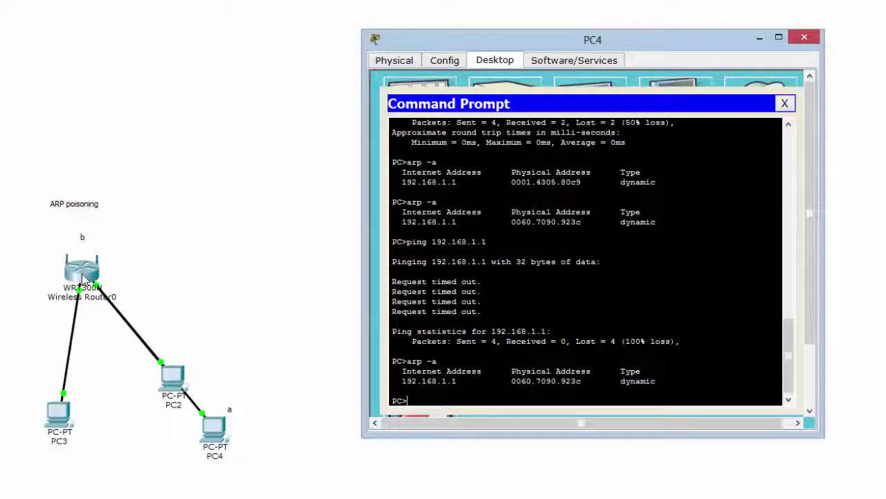
left_click_drag(179, 382, 175, 385)
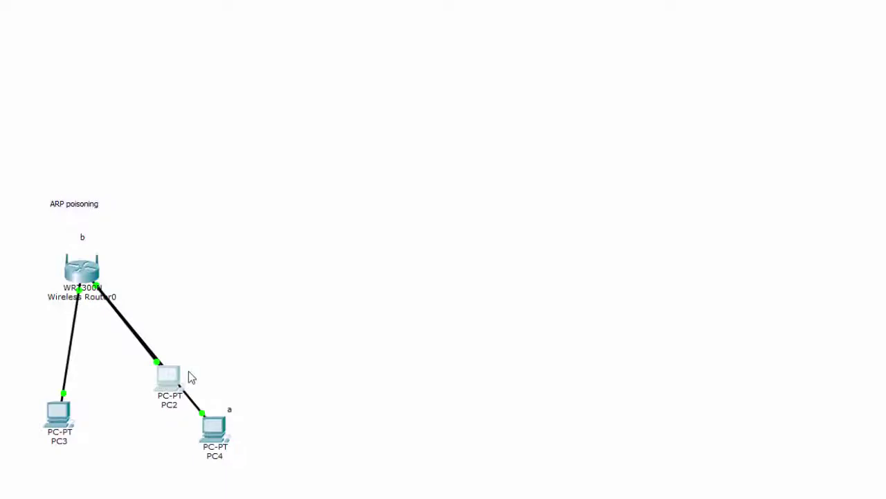
Step: Shift the wireless router slightly and move PC2 up beside it on the canvas
mouse_move(179, 393)
left_mouse_down()
mouse_move(205, 378)
mouse_move(183, 389)
left_mouse_up()
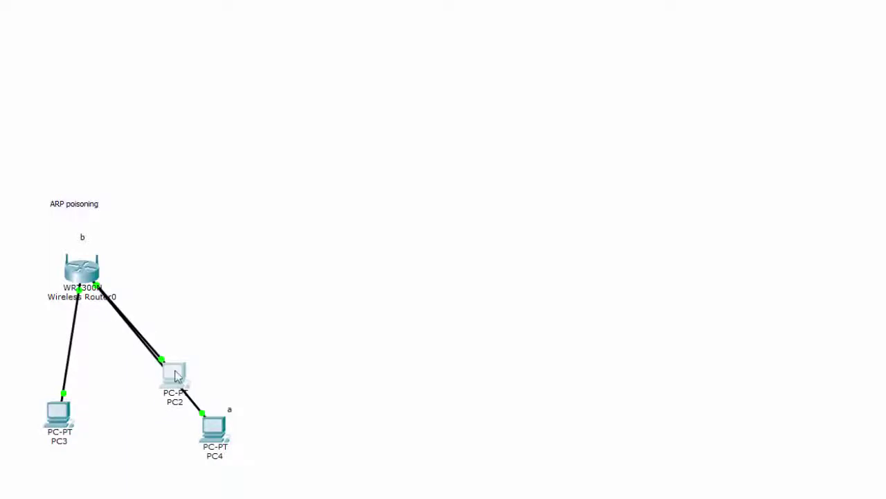
mouse_move(85, 262)
left_mouse_down()
mouse_move(97, 269)
mouse_move(79, 265)
mouse_move(79, 277)
mouse_move(89, 276)
left_mouse_up()
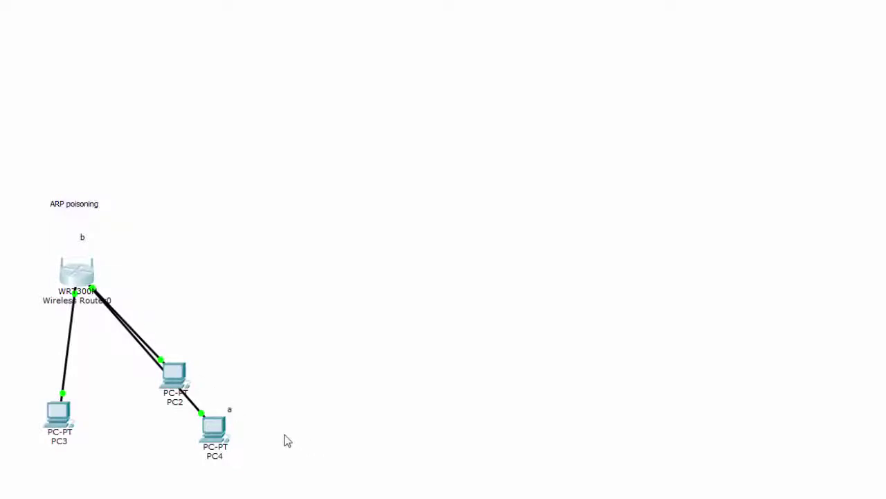
left_click(230, 410)
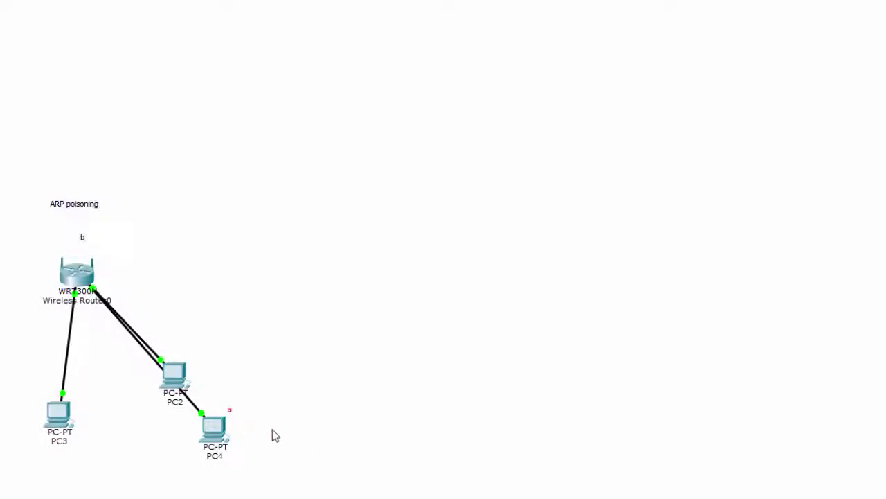
left_click_drag(174, 378, 174, 374)
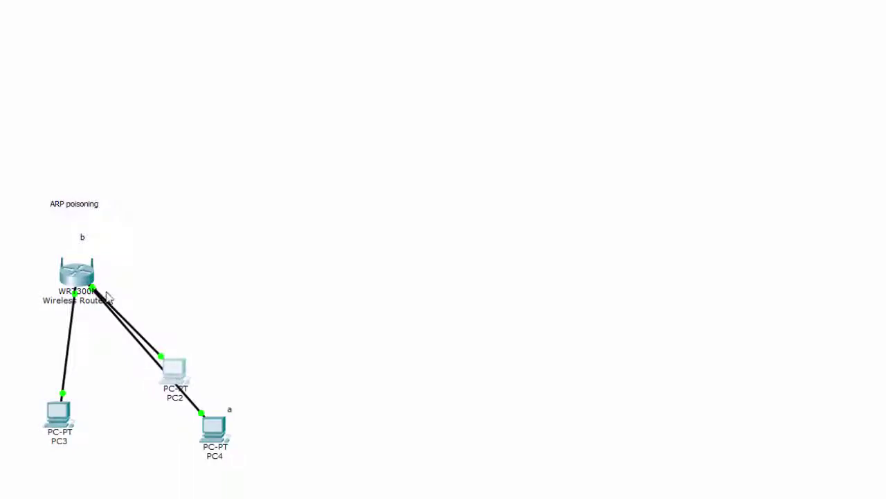
left_click(229, 451)
left_click_drag(181, 374, 174, 387)
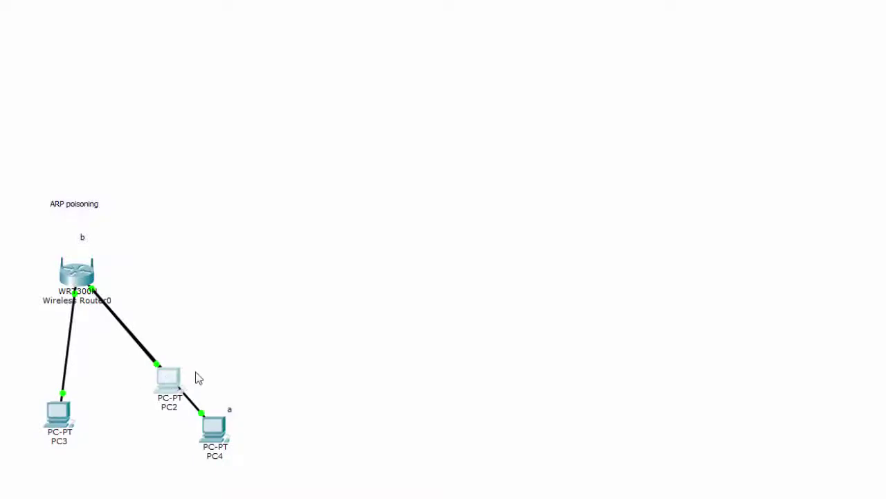
left_click_drag(166, 378, 163, 379)
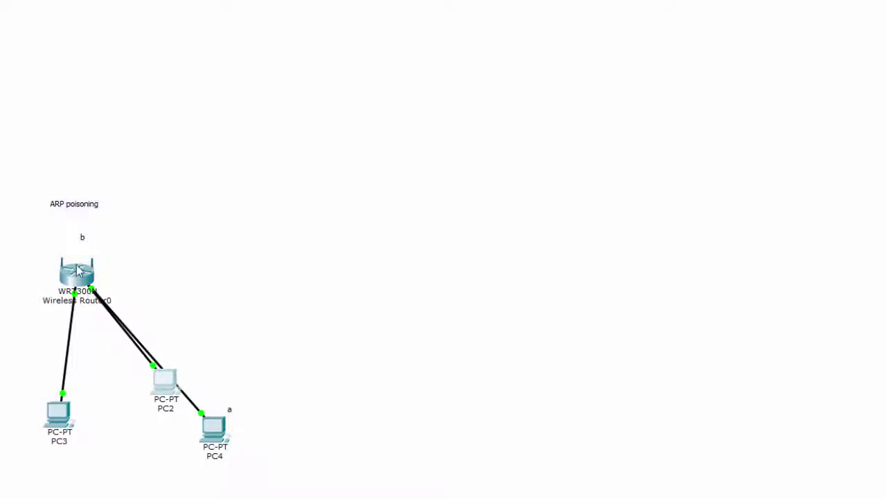
mouse_move(160, 382)
left_mouse_down()
mouse_move(187, 388)
mouse_move(177, 379)
mouse_move(192, 368)
mouse_move(170, 386)
left_mouse_up()
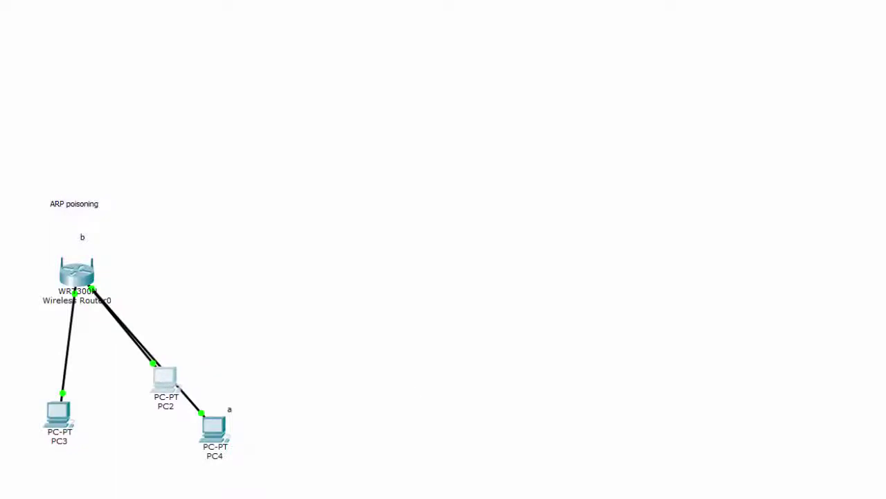
left_click_drag(158, 374, 159, 321)
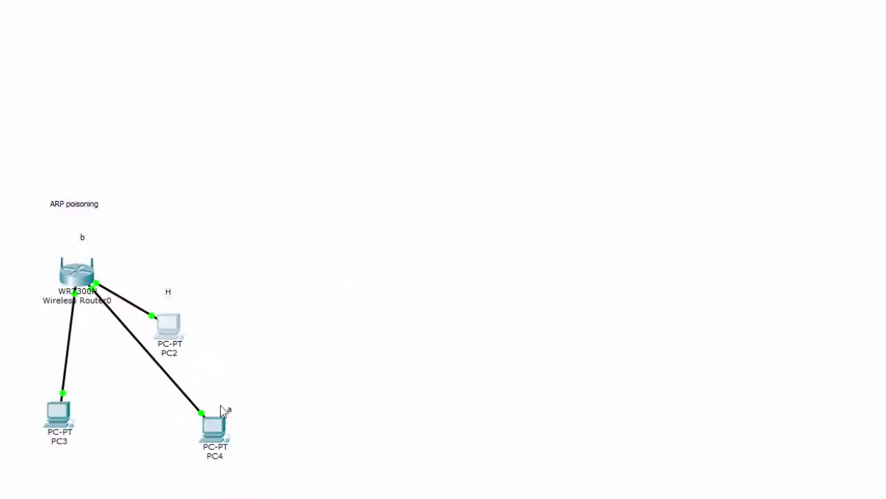